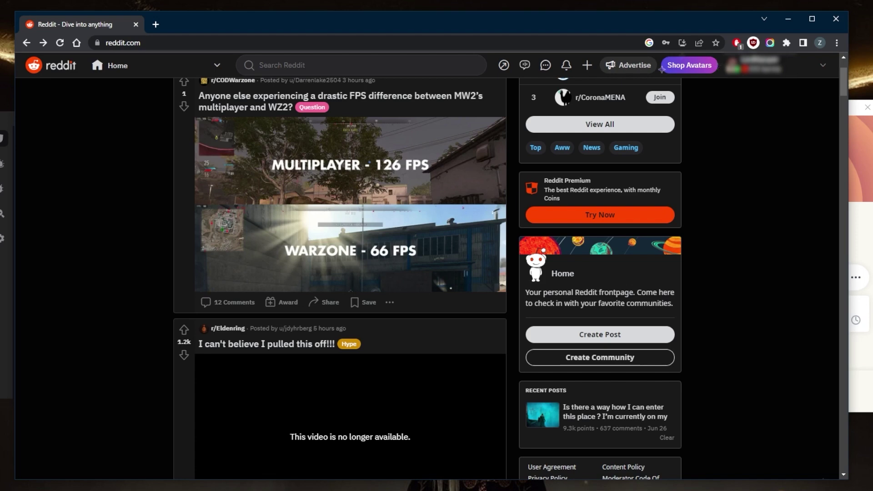
Bring the ExpressVPN window (Not Connected, USA - Dallas) in front of Reddit and open its main menu.
click(862, 249)
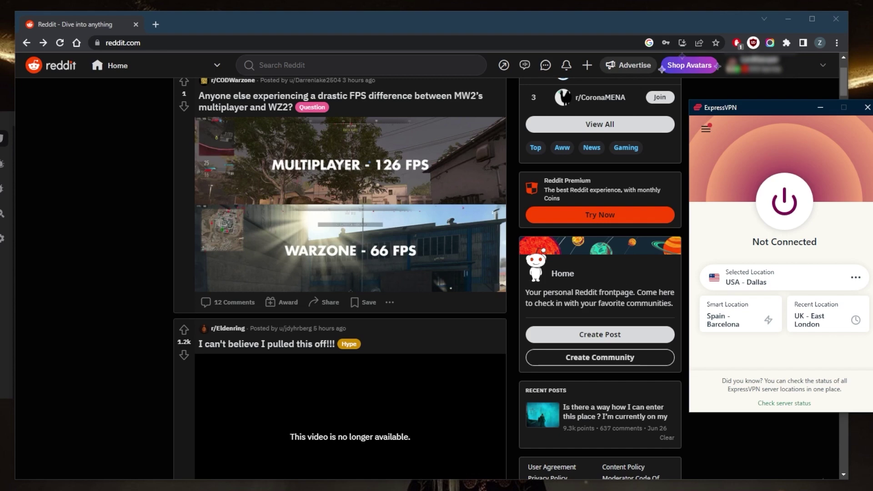
click(707, 128)
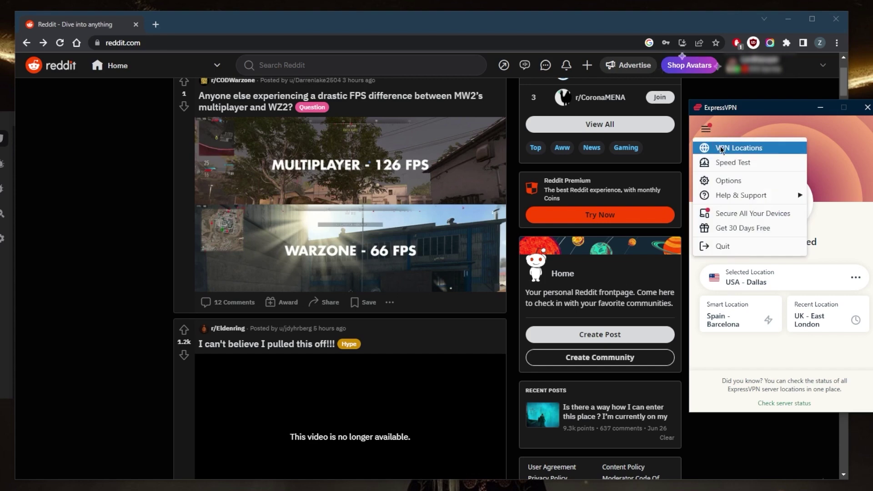
Pick USA - Chicago from ExpressVPN's United States locations and connect to it.
click(722, 148)
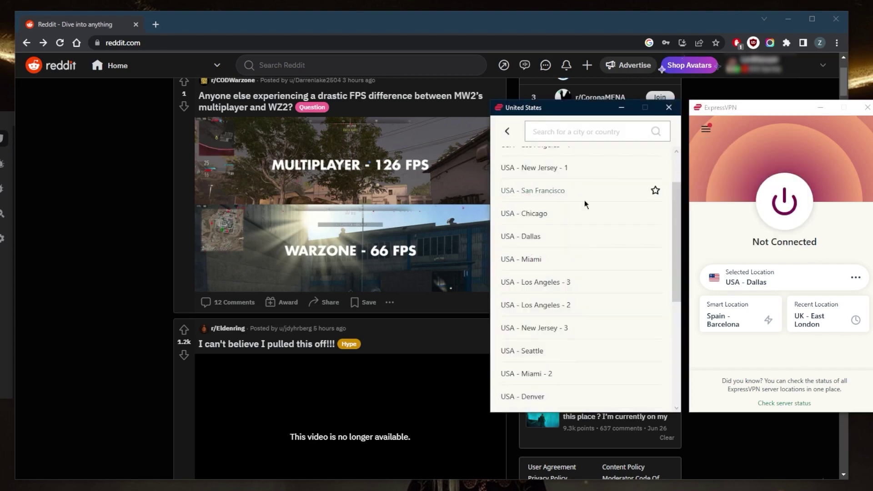
click(507, 131)
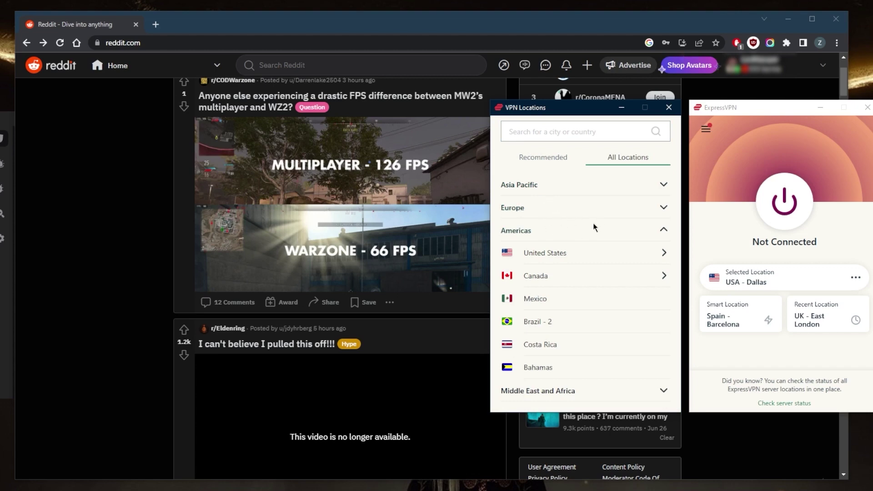
click(623, 480)
click(609, 486)
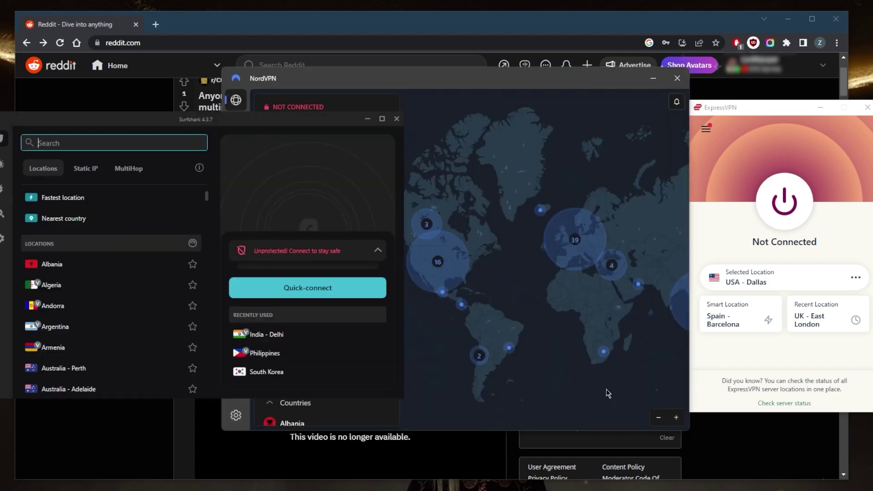
click(708, 205)
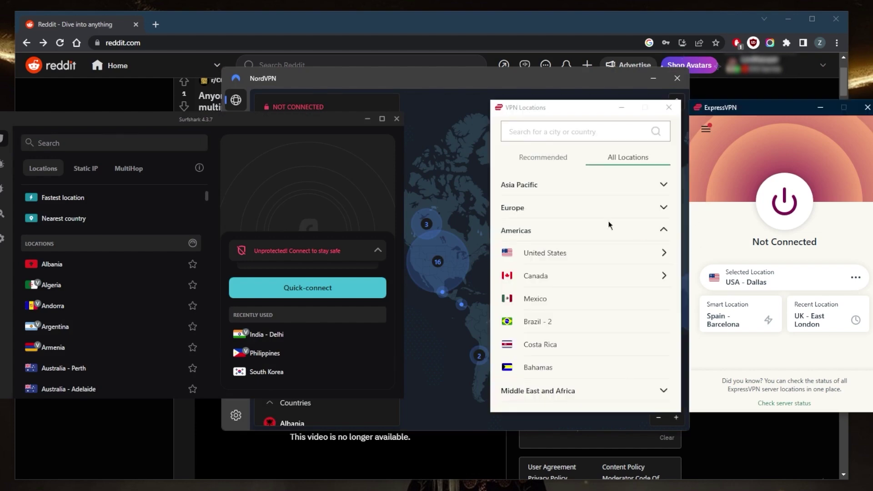
click(661, 258)
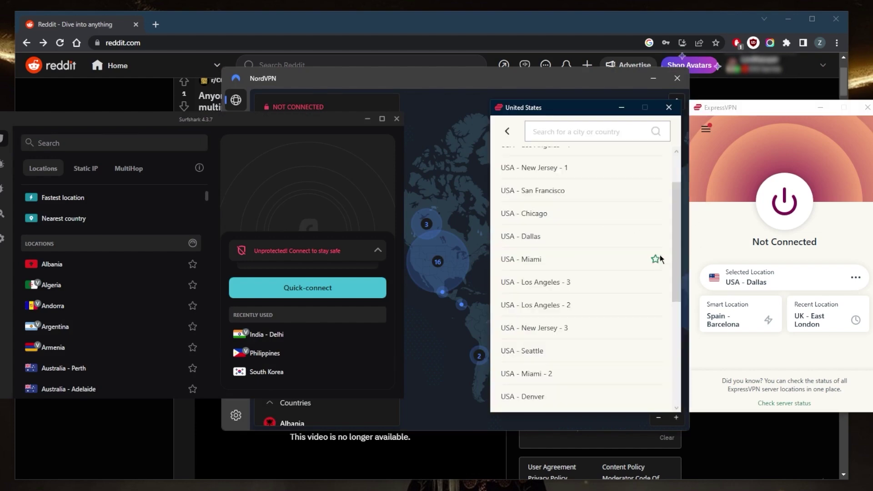
click(542, 216)
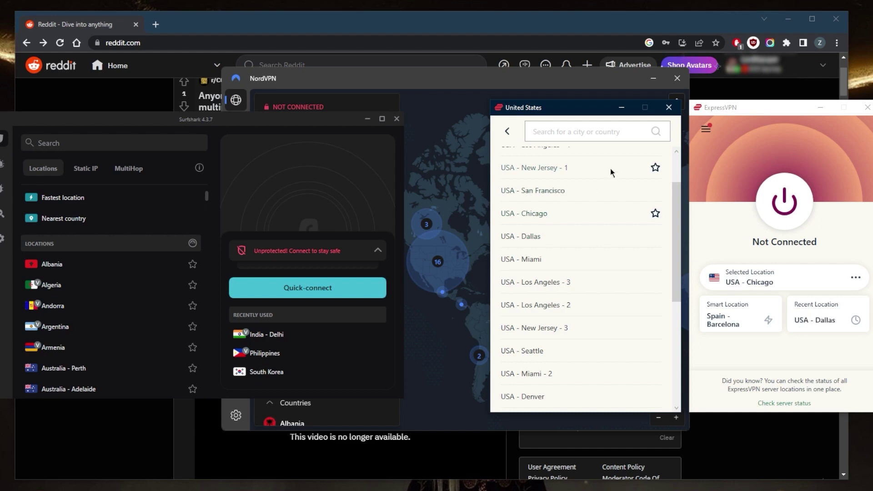
click(787, 208)
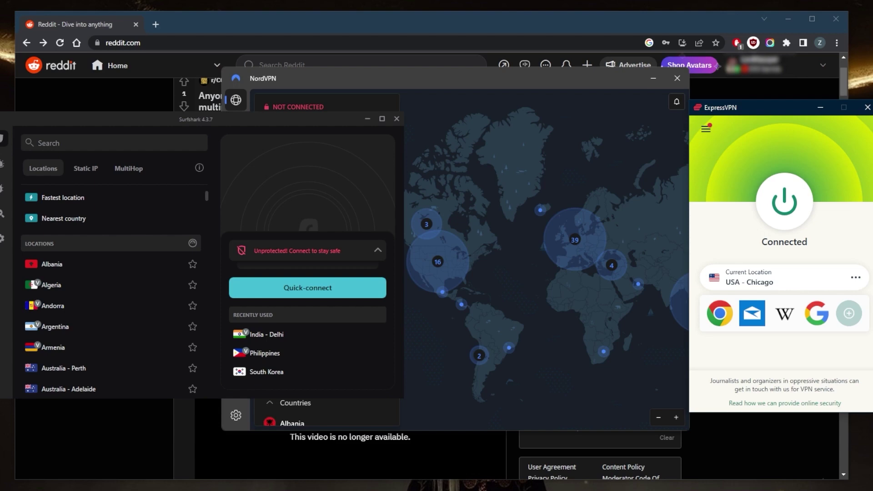
Show ExpressVPN's General options, then reload Reddit in Chrome over the Chicago connection.
click(706, 129)
click(723, 179)
click(469, 136)
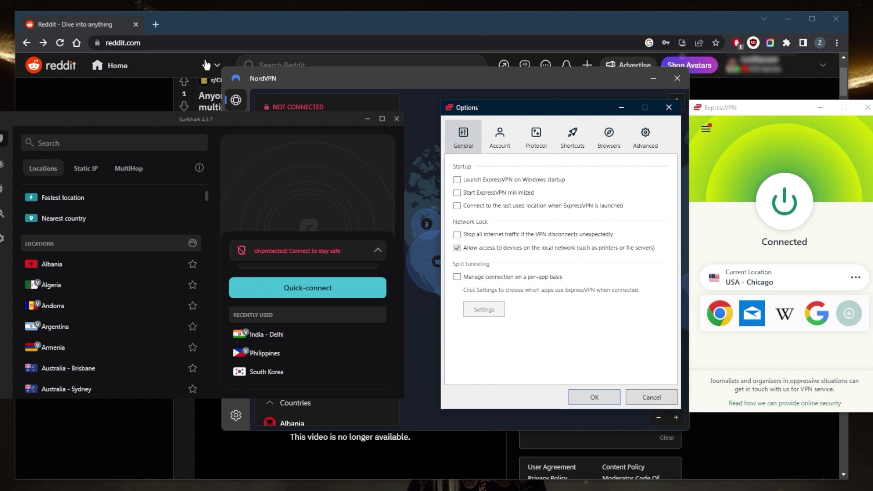
click(60, 44)
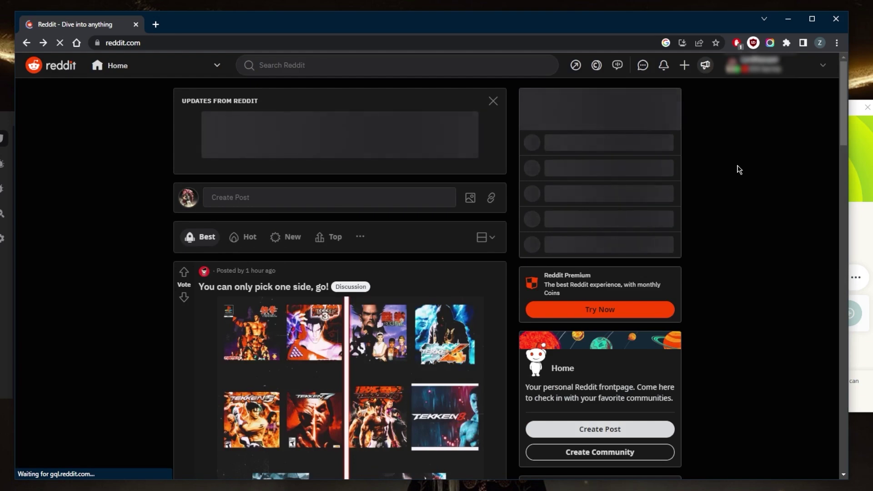
Bring ExpressVPN back in front and close its Options dialog.
click(854, 192)
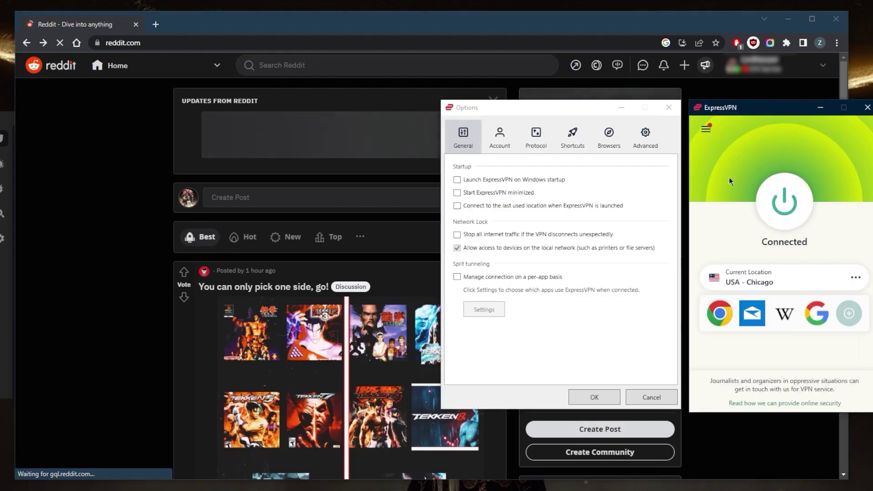
click(670, 107)
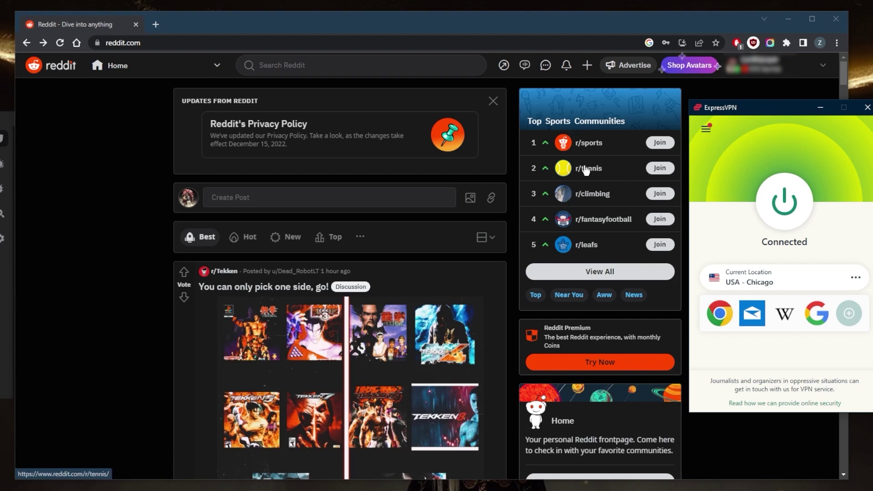
Scroll up and down the reloaded Reddit feed to inspect the US-region posts.
scroll(587, 175, down, 8)
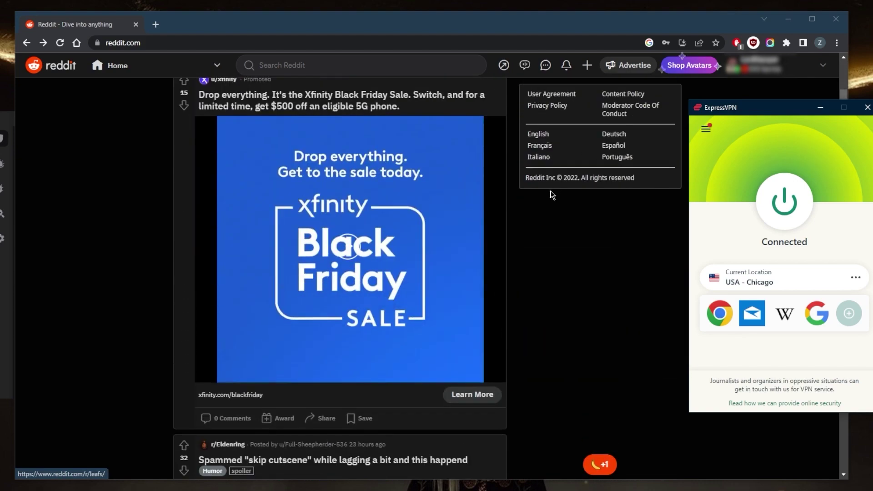
scroll(552, 192, up, 15)
scroll(552, 193, down, 6)
scroll(552, 195, down, 10)
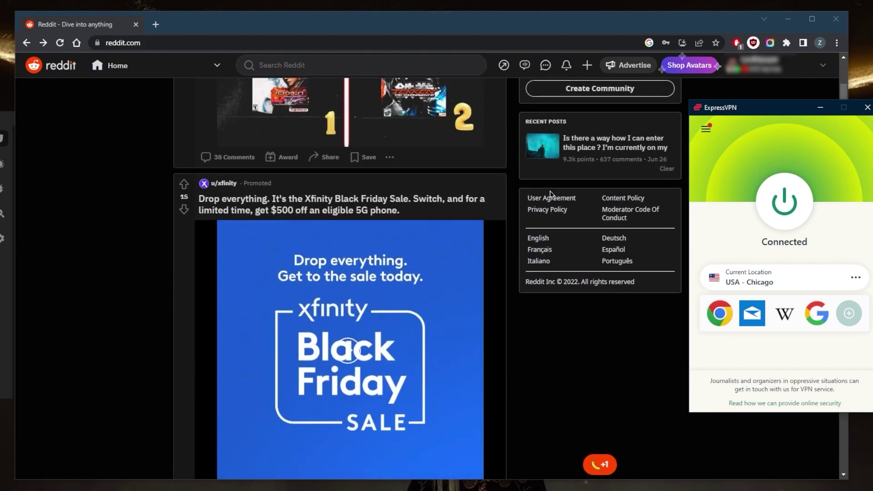
scroll(529, 203, down, 6)
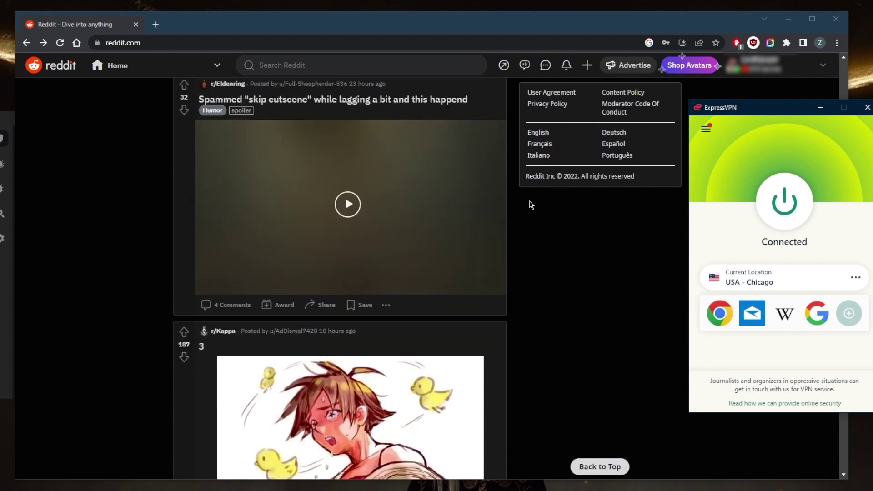
scroll(528, 203, up, 12)
scroll(530, 203, up, 3)
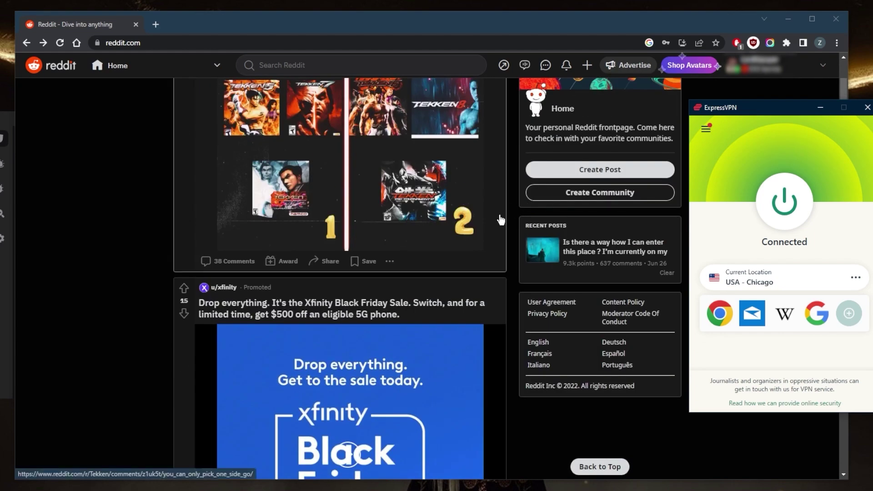
scroll(501, 220, down, 3)
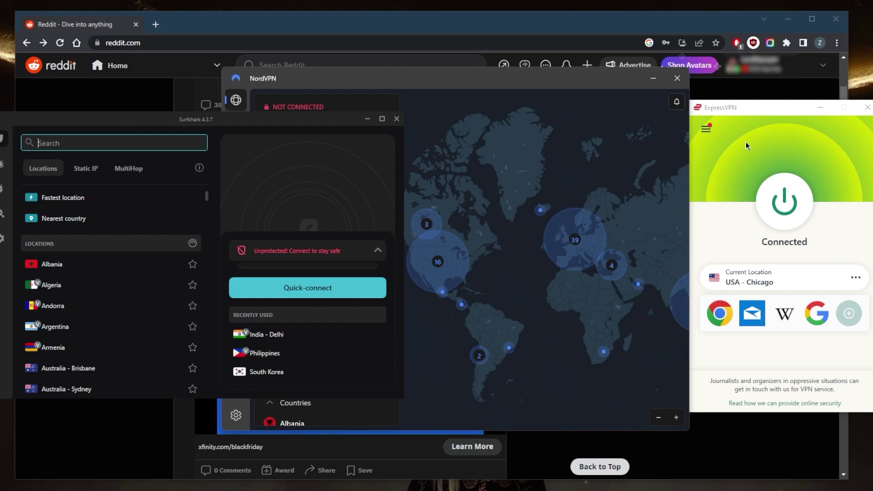
click(738, 157)
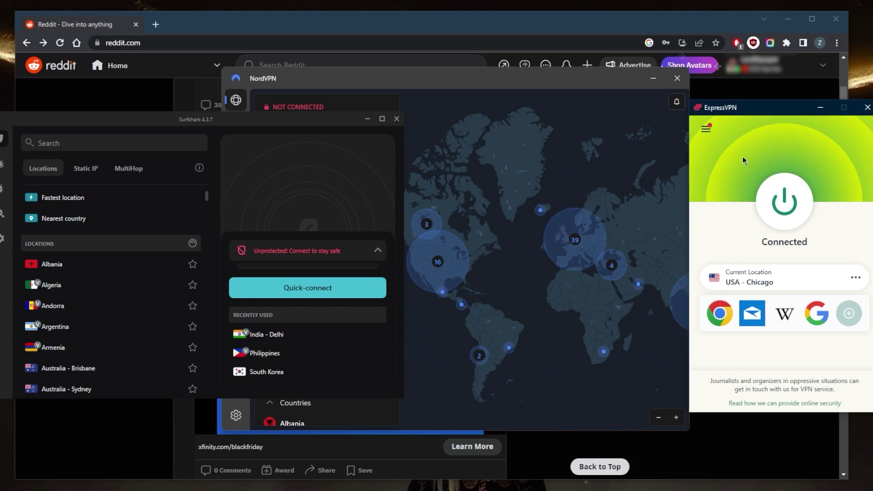
click(512, 162)
drag(503, 235, 510, 223)
click(205, 130)
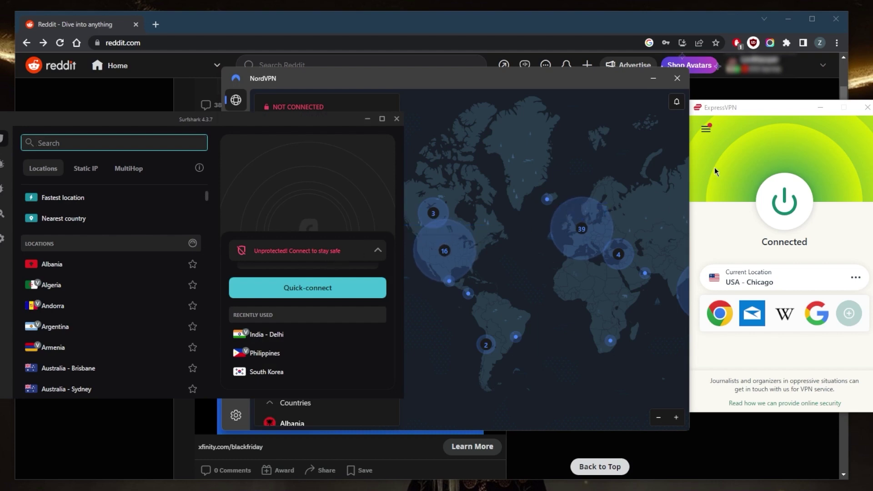
click(706, 129)
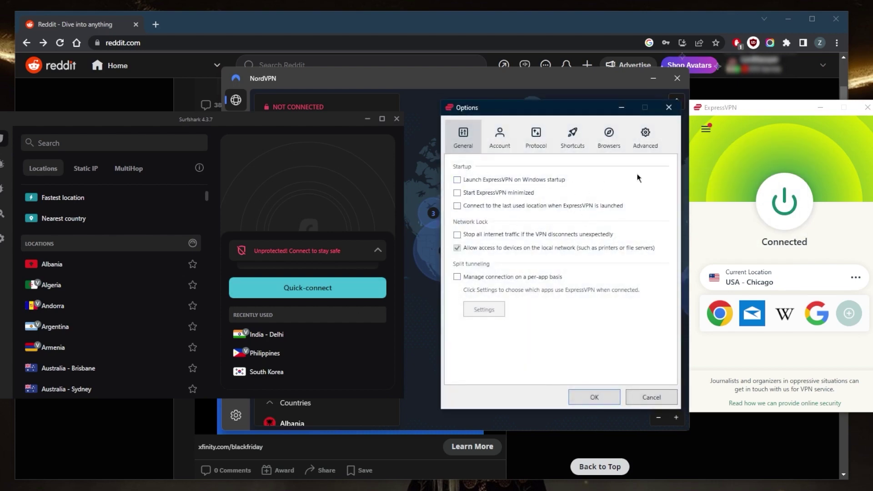
click(675, 112)
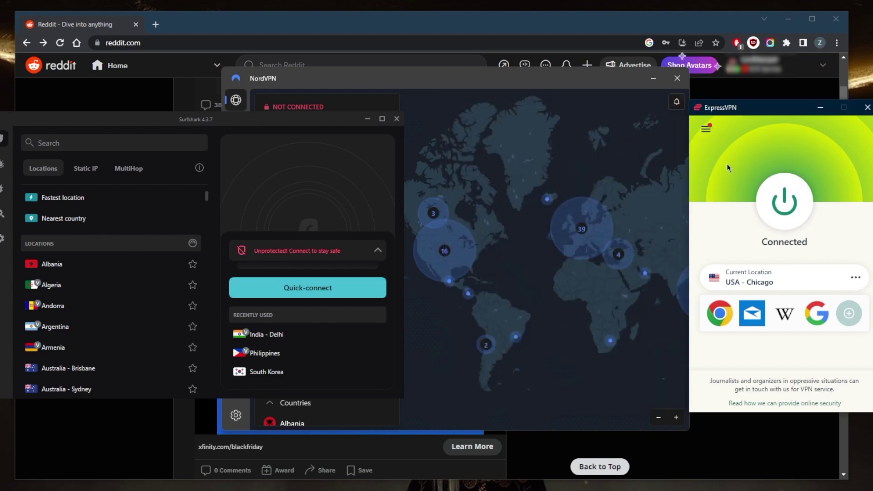
click(543, 162)
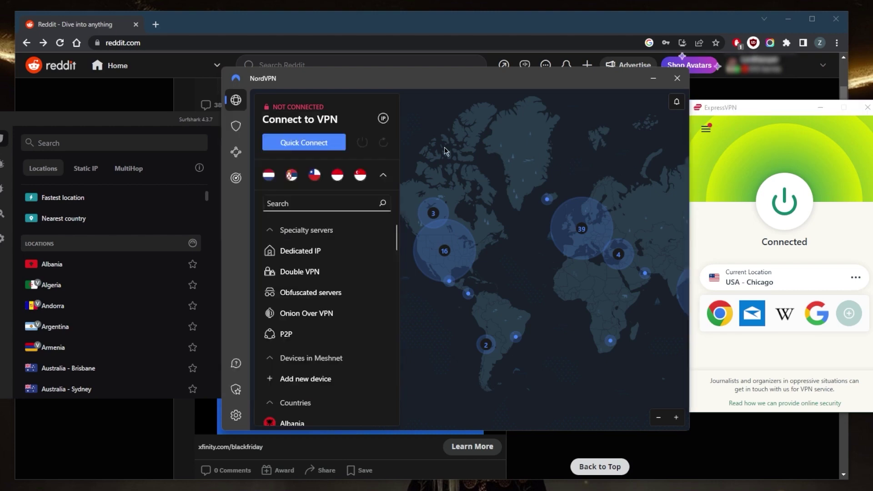
click(209, 130)
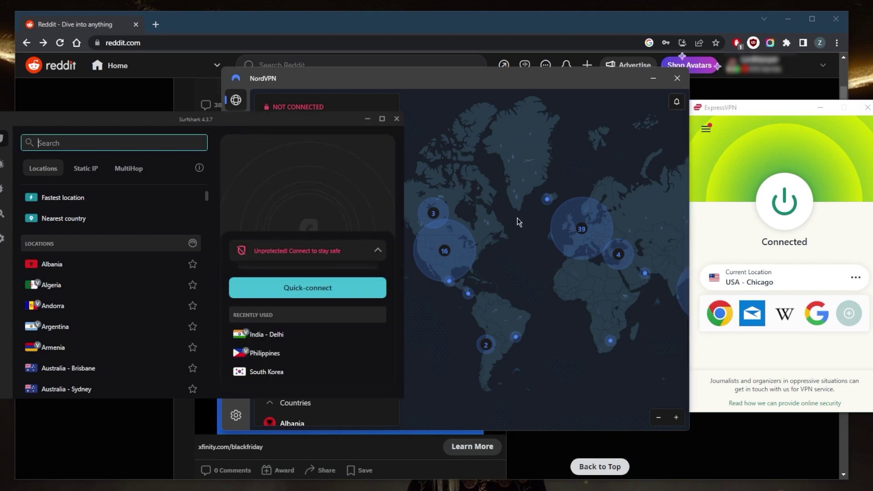